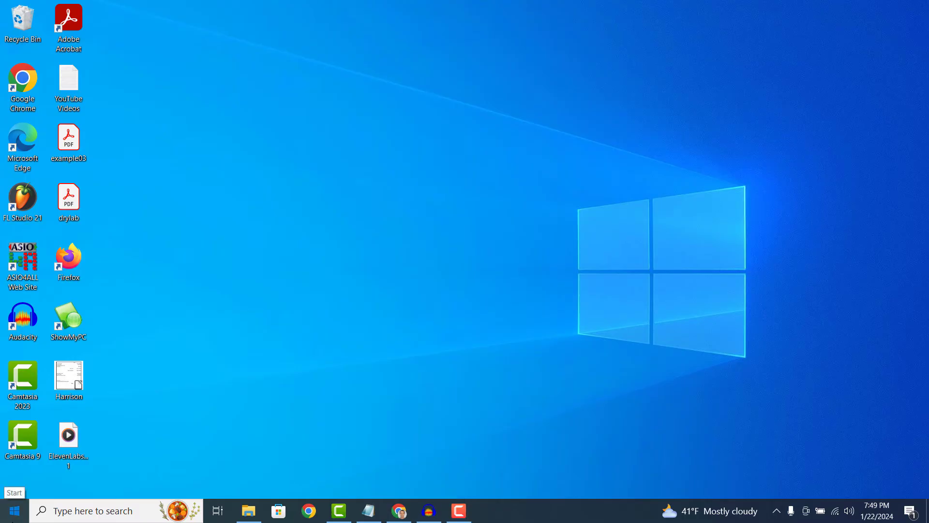
# Restart the Windows 10 PC from the Start menu's power options
pyautogui.click(14, 511)
pyautogui.click(15, 484)
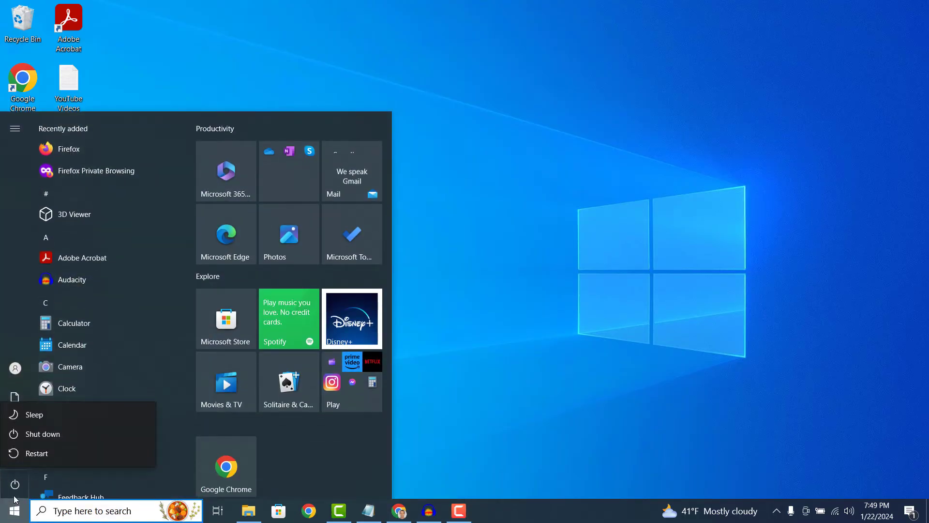
pyautogui.click(87, 451)
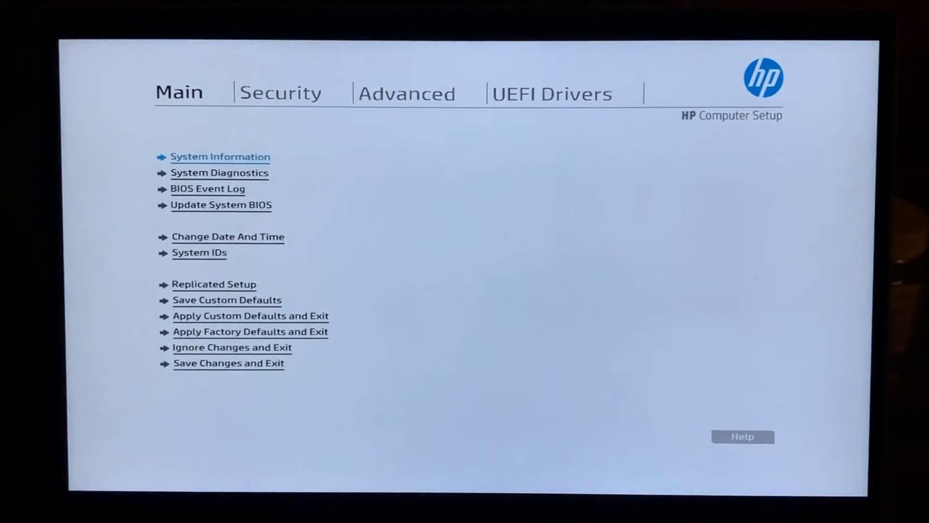
# Go to the Advanced tab and open its System Options page
pyautogui.press('Right')
pyautogui.press('Right')
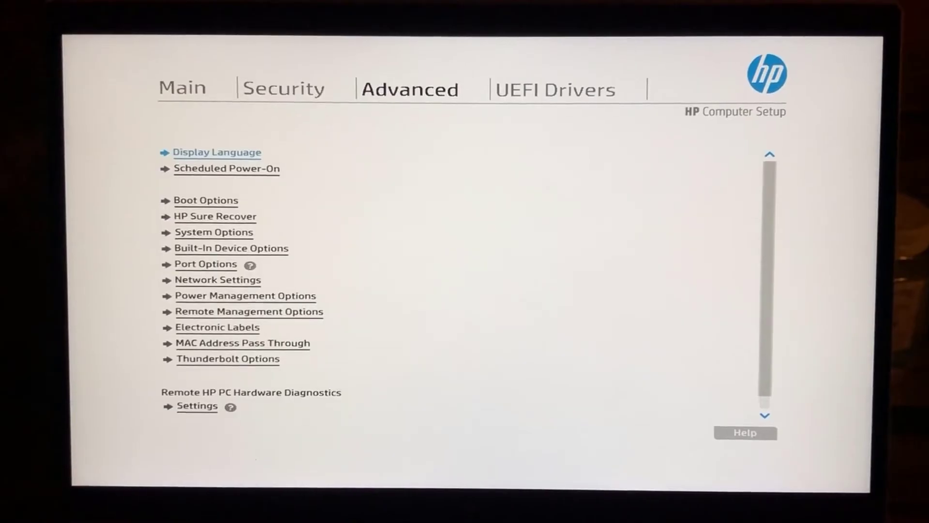
pyautogui.press('Down')
pyautogui.press('Down')
pyautogui.press('Down')
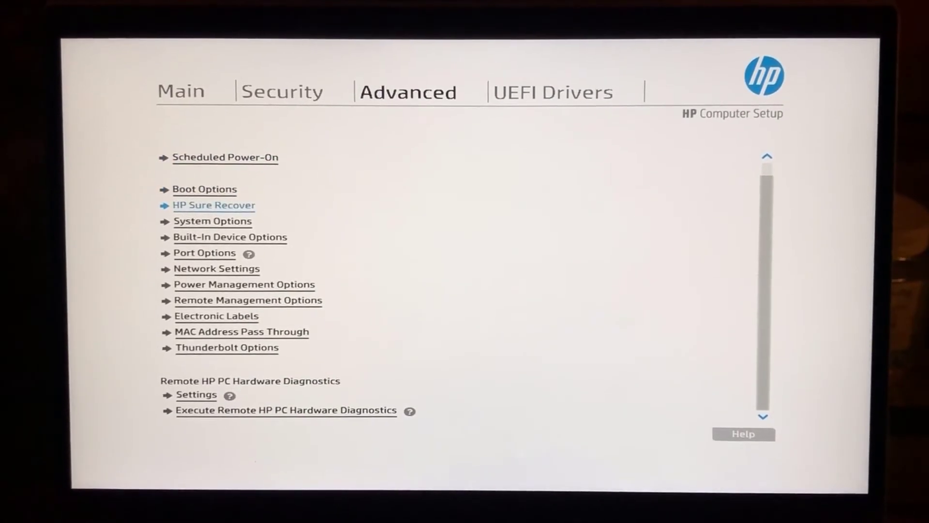
pyautogui.press('Down')
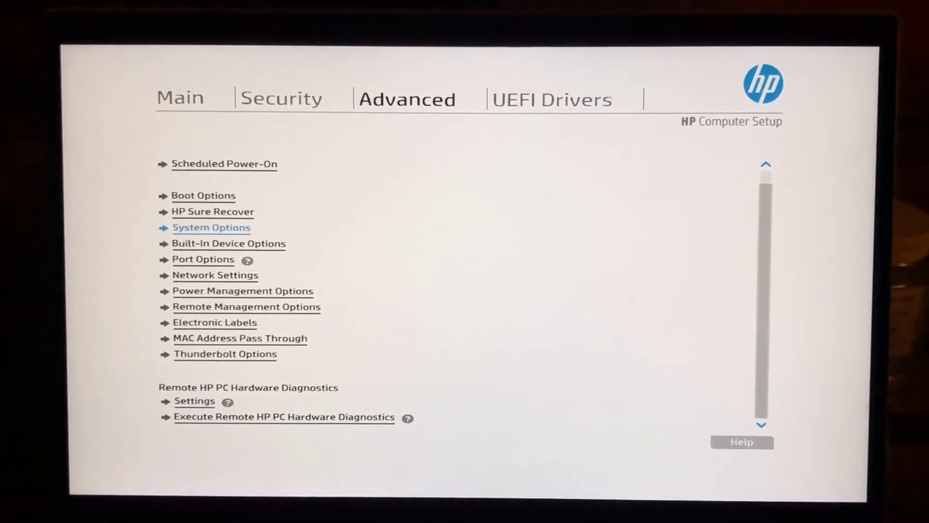
pyautogui.press('Return')
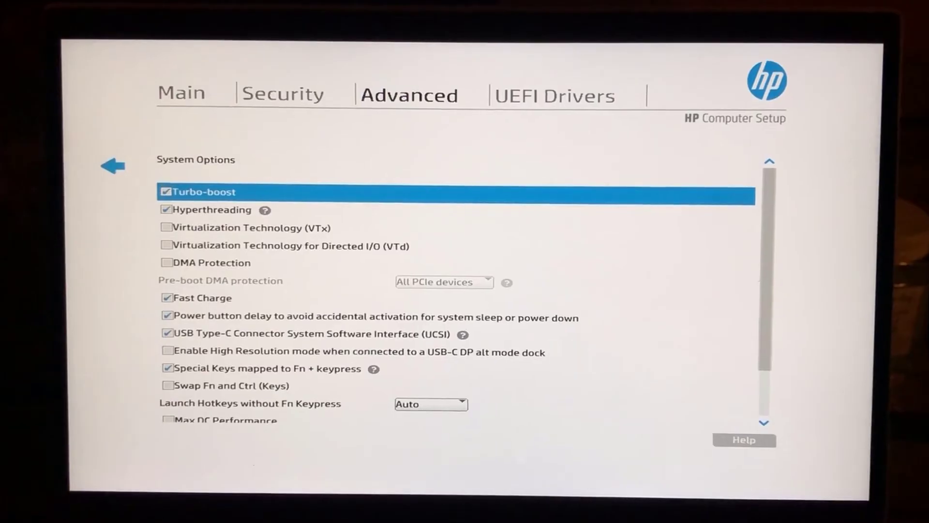
# Enable Virtualization Technology (VTx) and Virtualization Technology for Directed I/O (VTd)
pyautogui.press('Down')
pyautogui.press('Down')
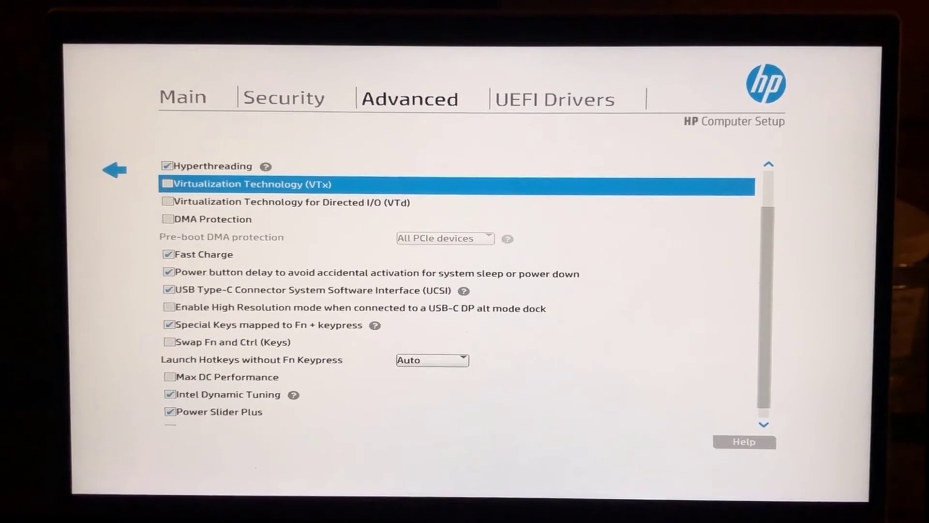
pyautogui.press('space')
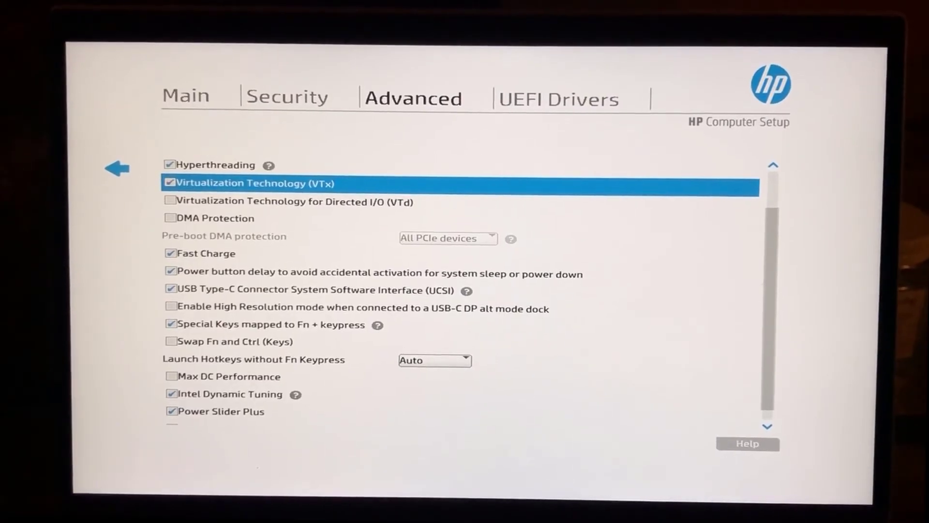
pyautogui.press('Down')
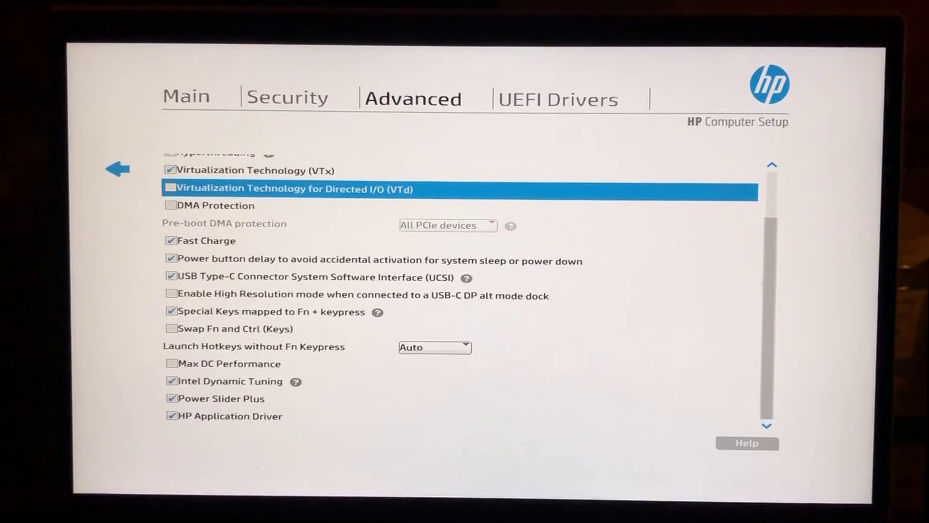
pyautogui.press('Return')
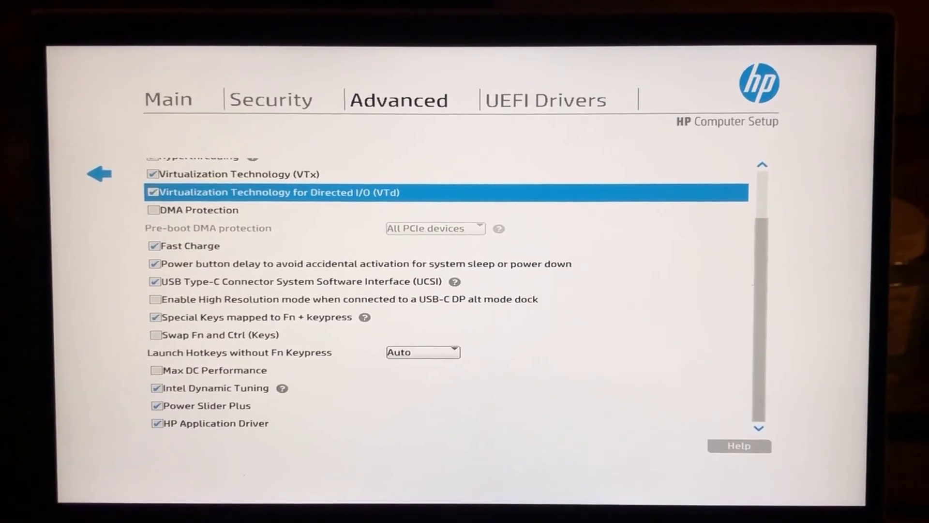
# Exit System Options and select Yes in the Save Changes prompt
pyautogui.press('Escape')
pyautogui.press('Escape')
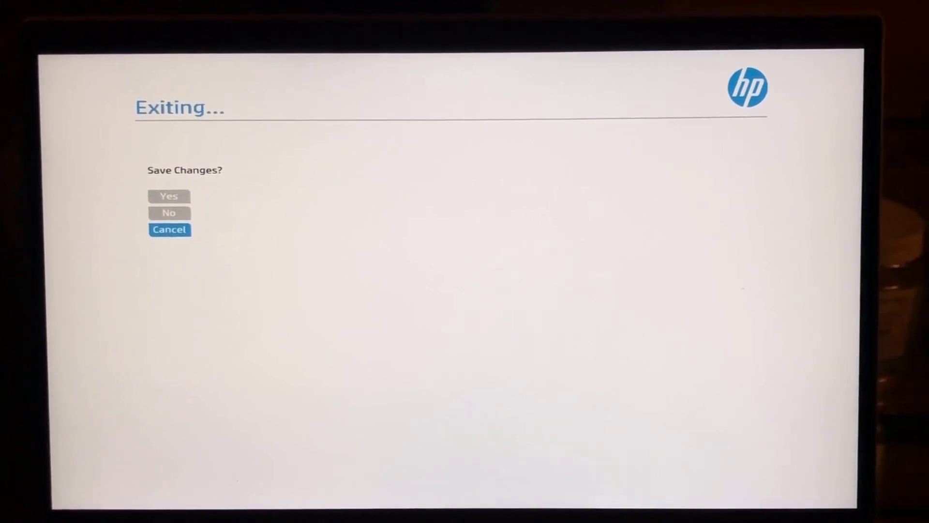
pyautogui.press('Up')
pyautogui.press('Up')
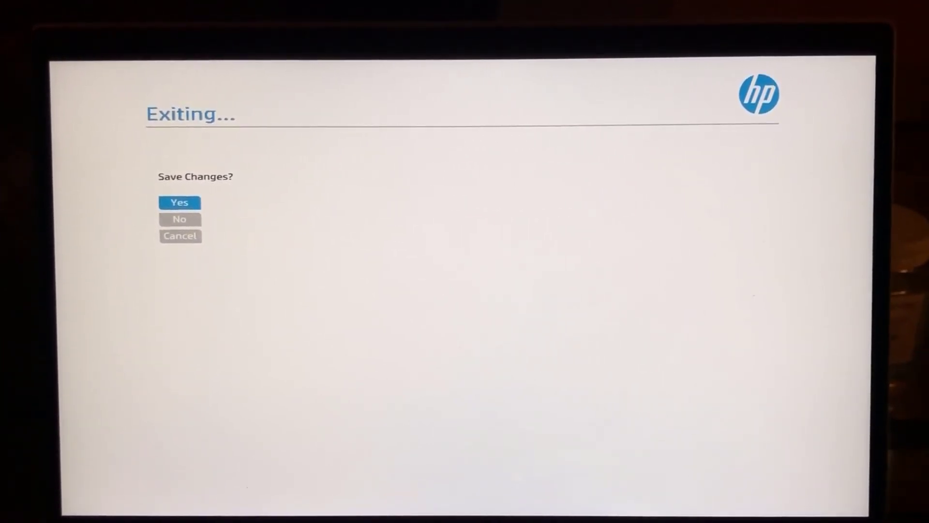